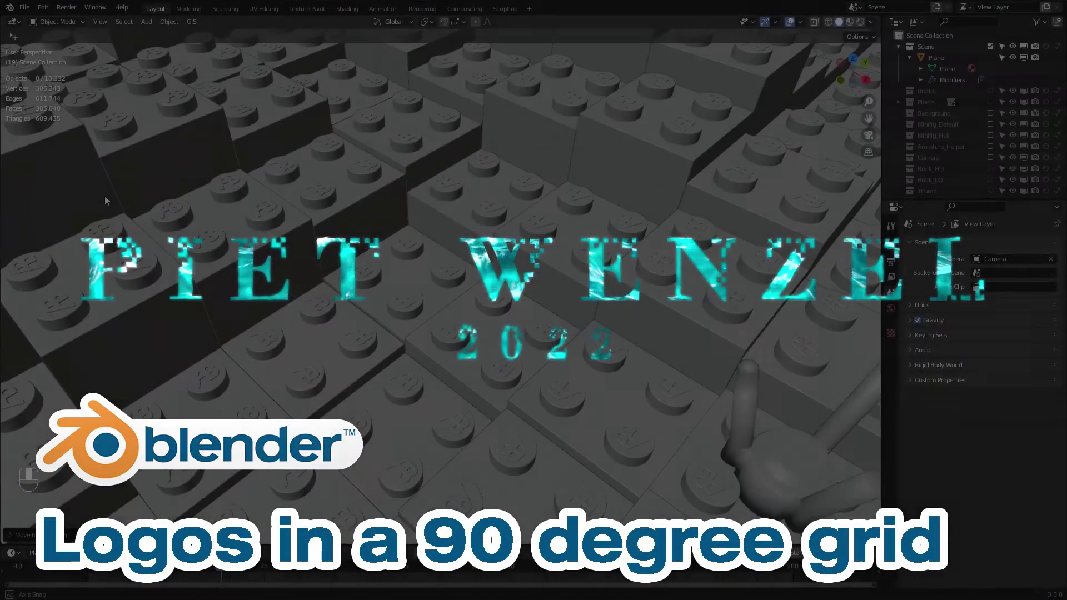
middle_click_drag(104, 196, 355, 265)
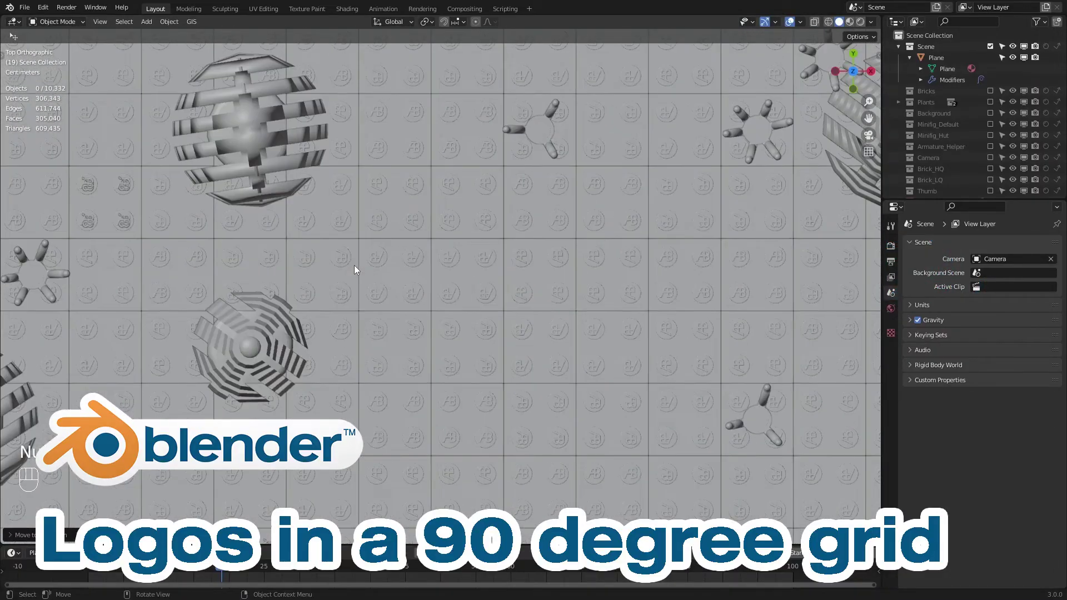
scroll(395, 285, "up", 3)
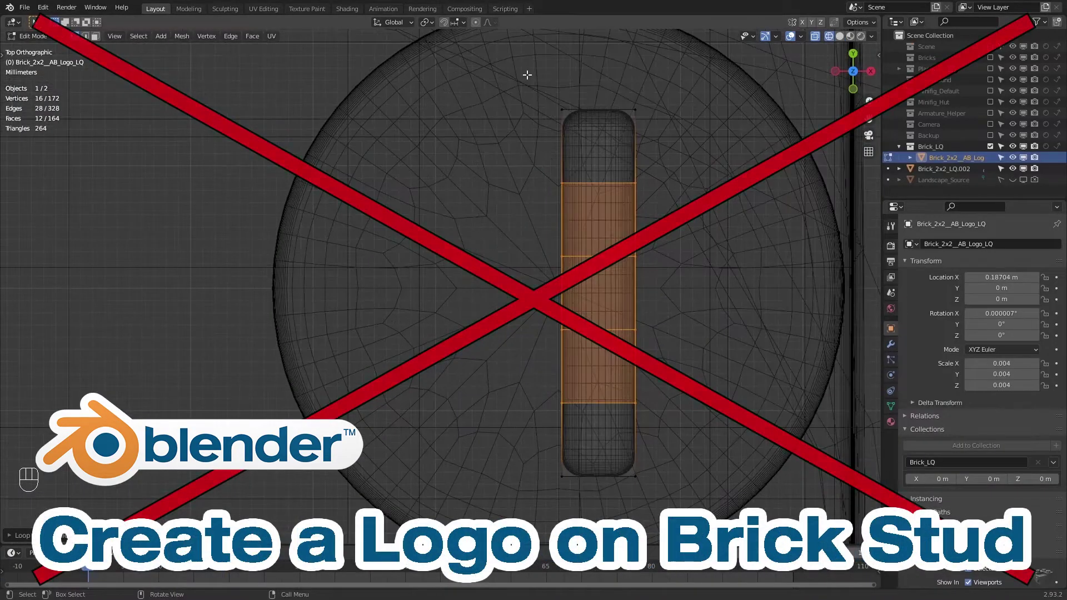
- Extrude the upper-left side face of the logo's vertical bar about 3 mm along the negative X axis
left_click_drag(528, 75, 599, 185)
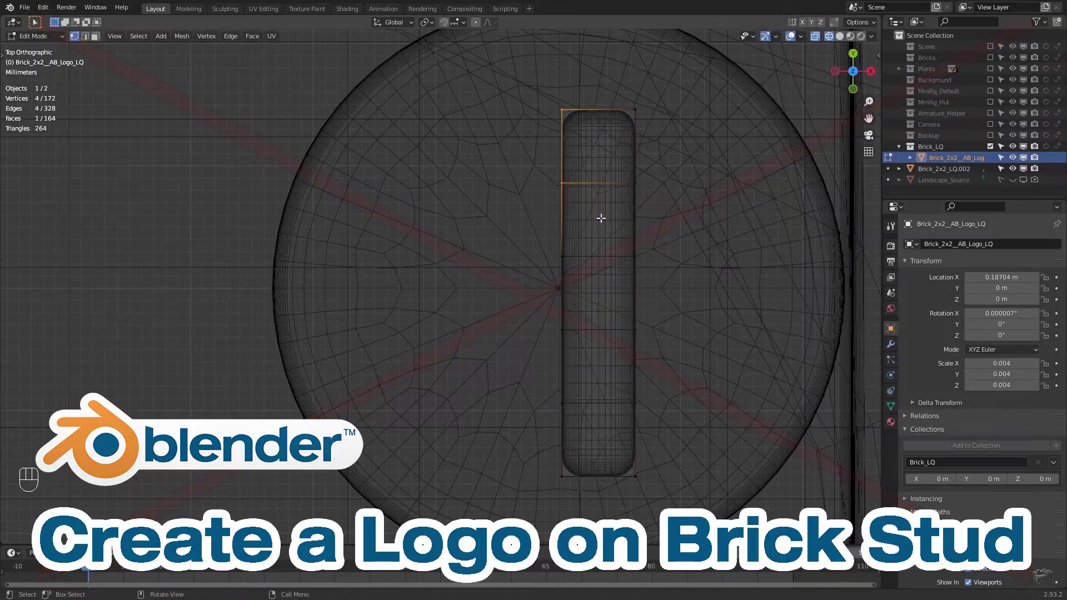
key("e")
key("y")
key("x")
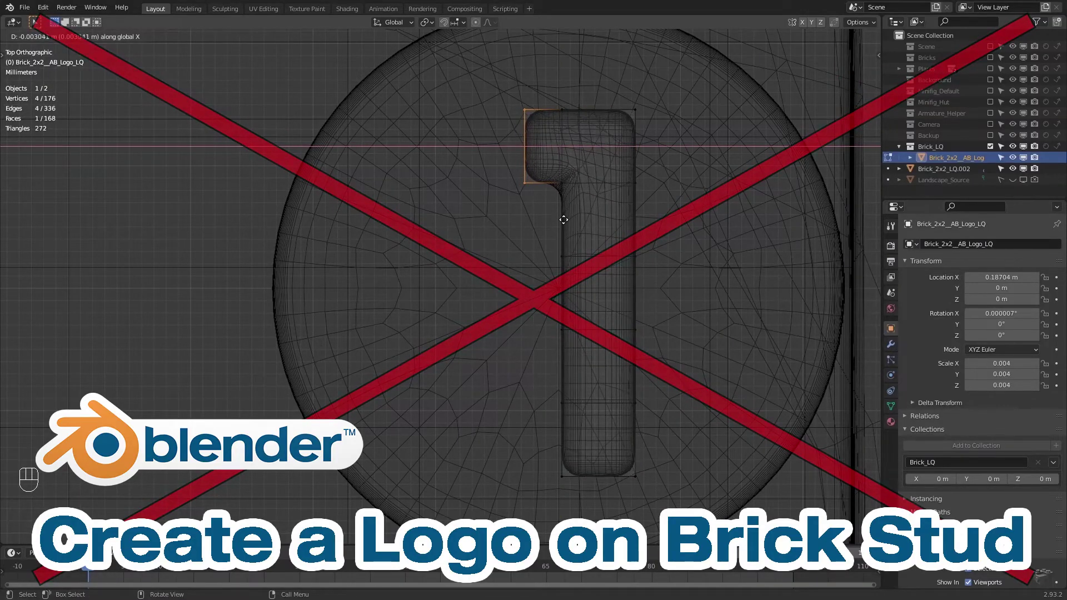
left_click(562, 220)
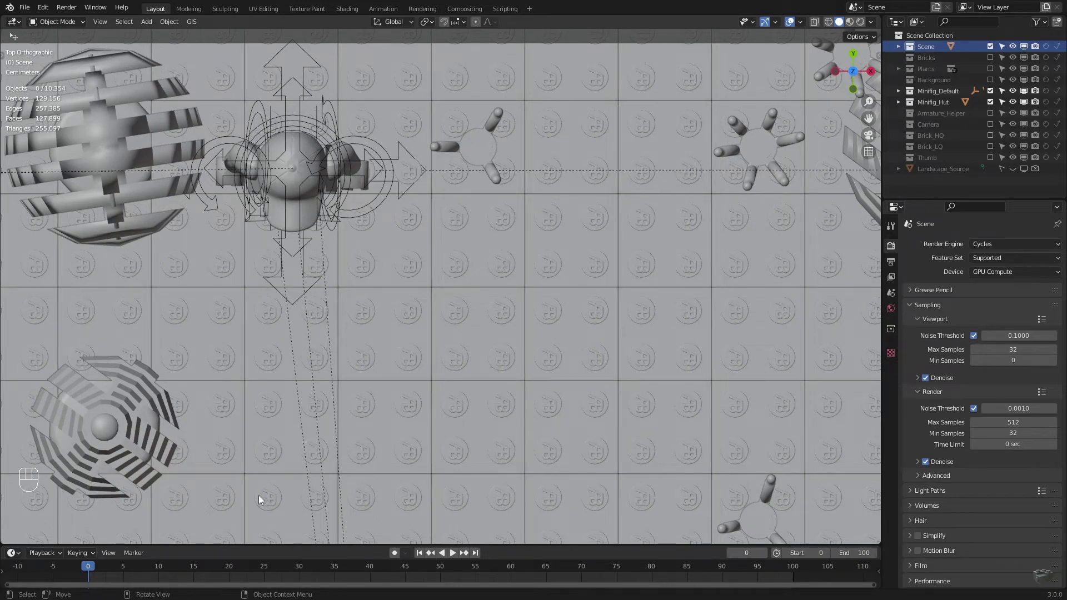
- Select the Plane object and examine the Rotation and Render settings of its landscape particle system
scroll(215, 315, "up", 6)
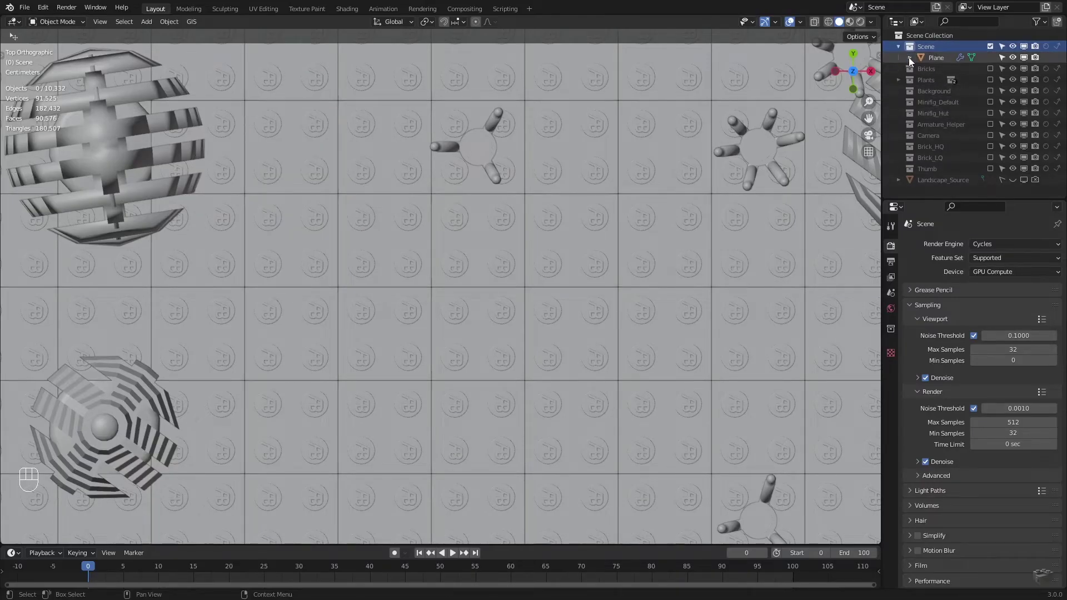
left_click(935, 56)
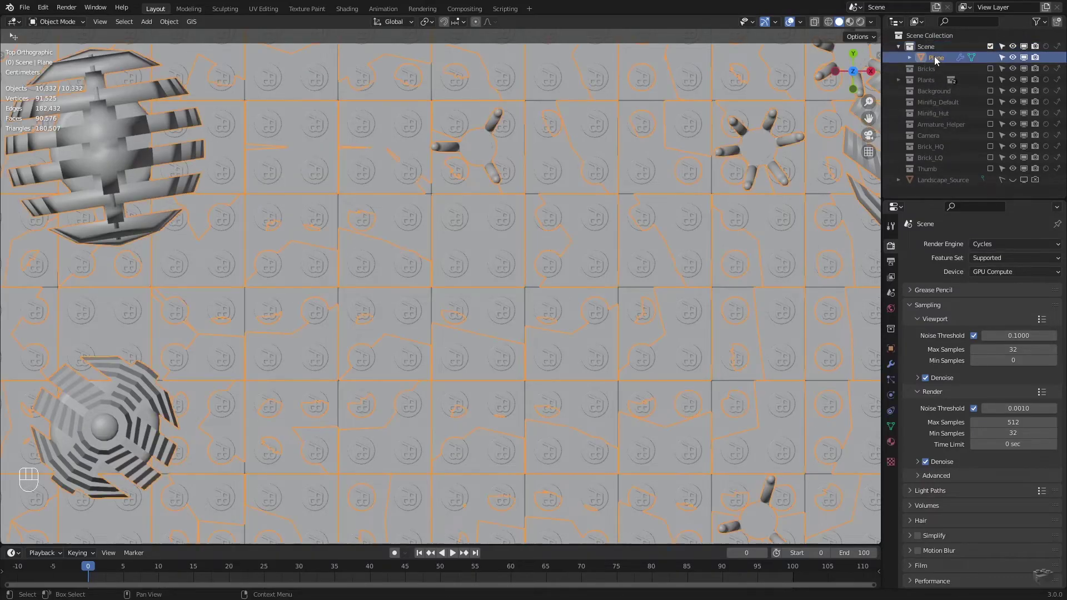
left_click(891, 379)
scroll(953, 376, "down", 5)
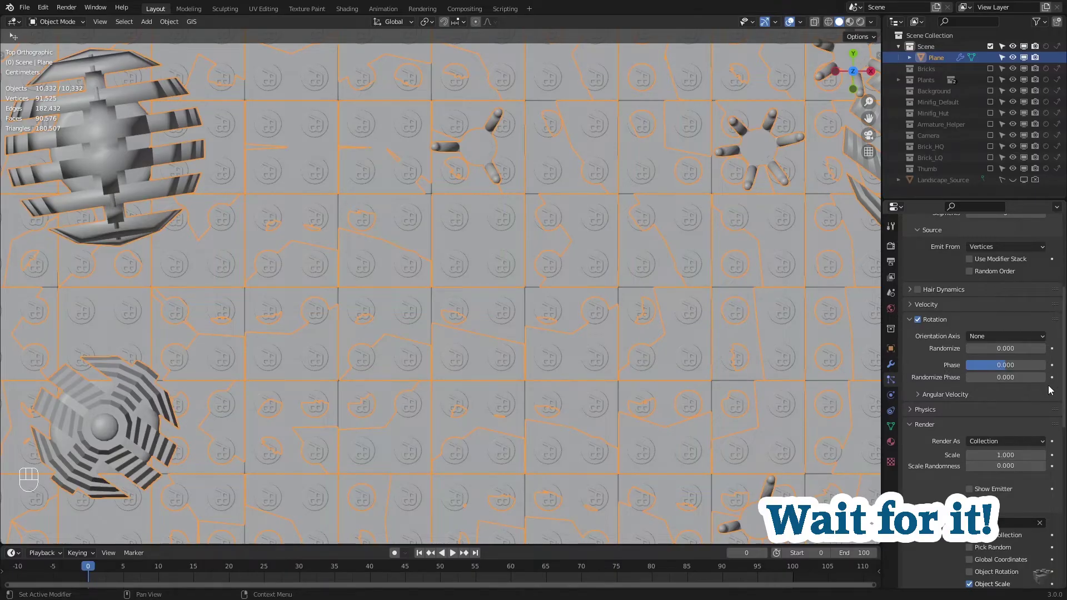
- Exclude the Scene collection, enable the Bricks collection and select the Brick_2x2__AB_Logo_LQ object in it
left_click(990, 46)
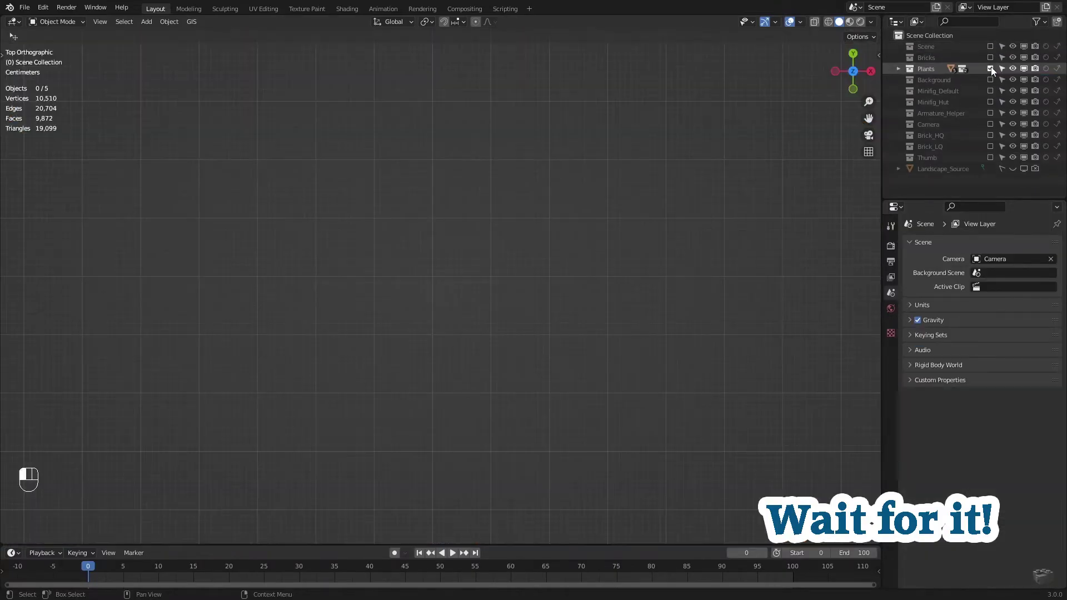
left_click(990, 57)
left_click(899, 58)
left_click(943, 68)
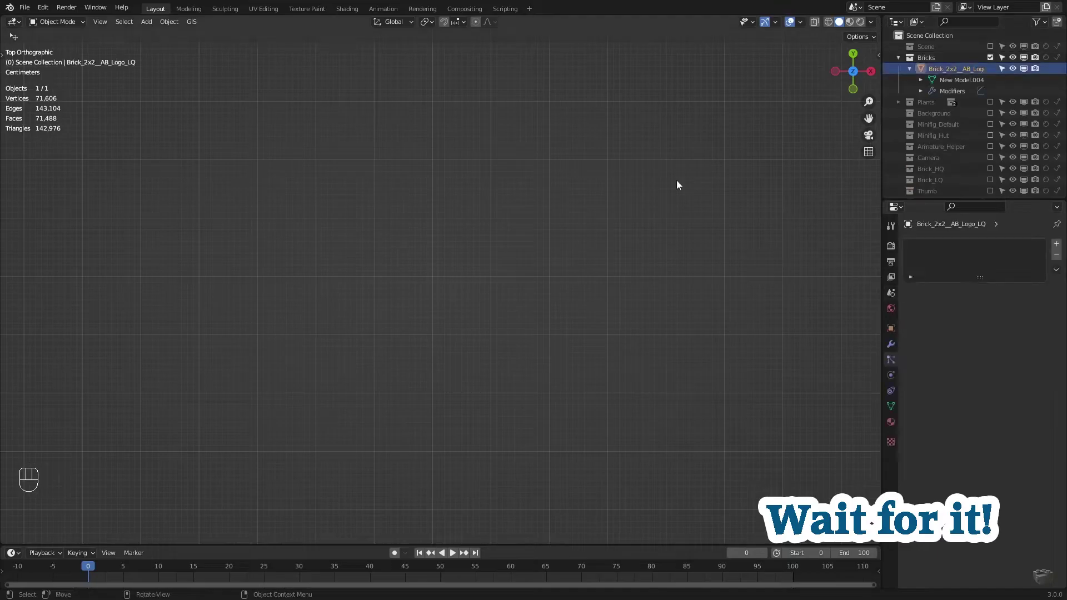
- Rotate the brick's entire mesh 90° about the Y axis in Edit Mode
key("Home")
key("KP_1")
key("Tab")
key("a")
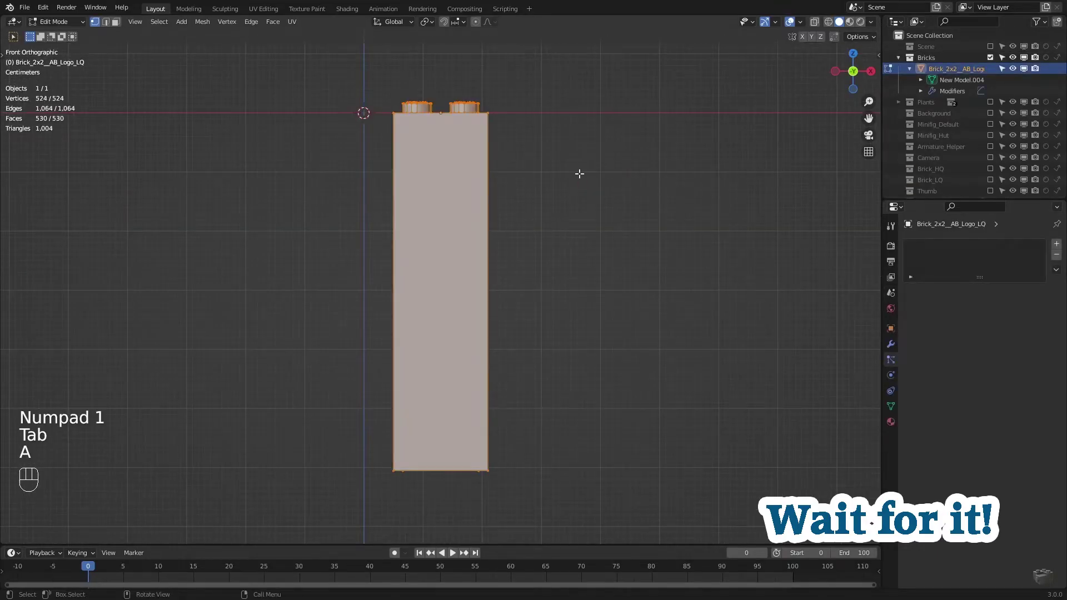
key("r")
key("y")
key("9")
key("0")
key("Return")
key("Tab")
- Exclude the Bricks collection and enable the Scene collection to see the brick landscape from above
left_click(990, 57)
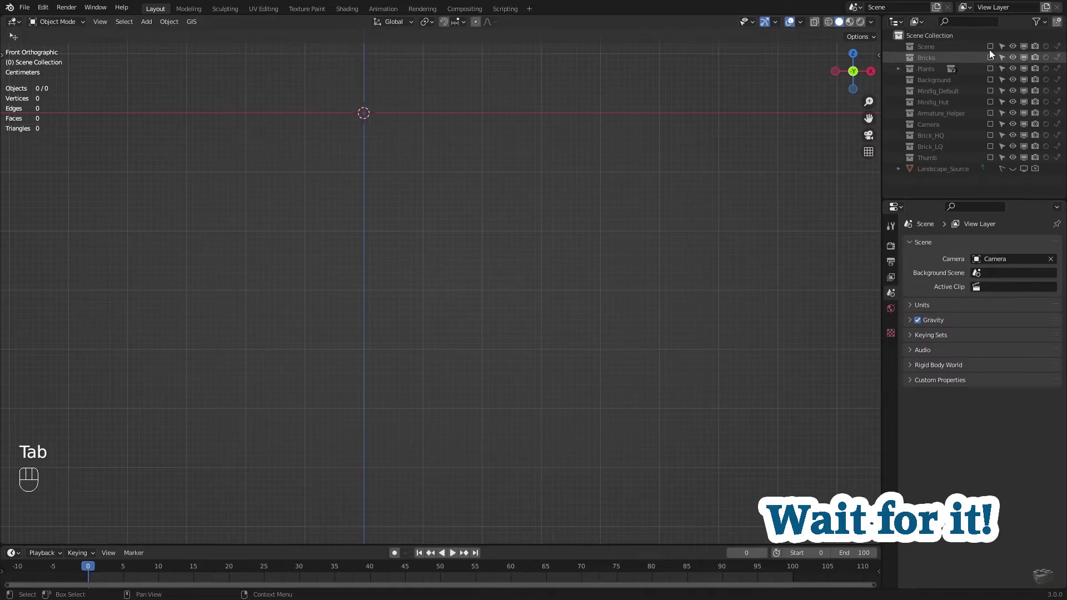
left_click(990, 46)
key("KP_7")
scroll(696, 252, "down", 4)
scroll(696, 252, "down", 4, "shift")
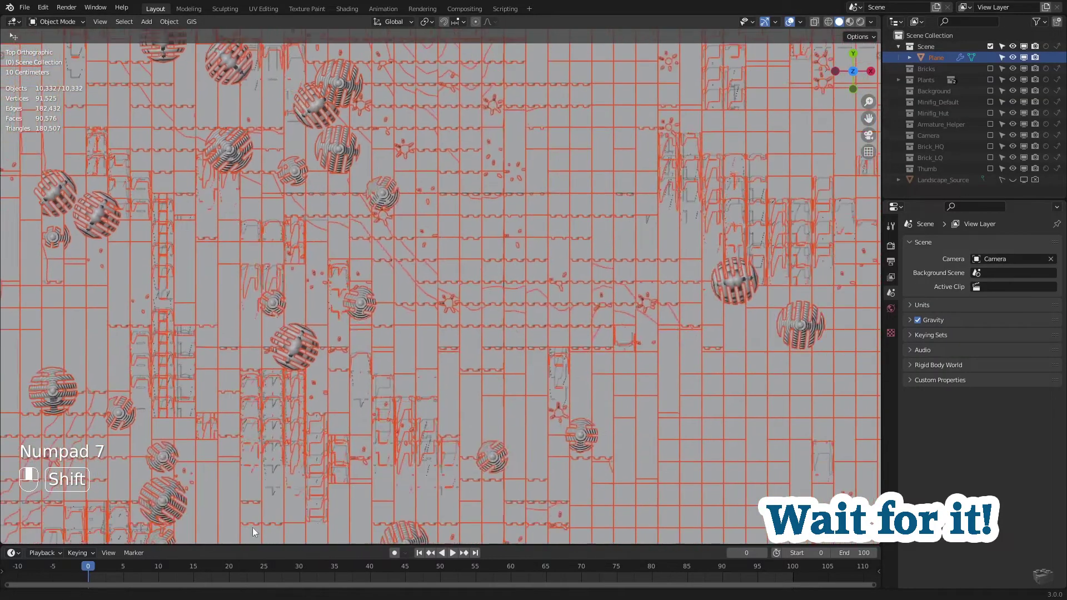
scroll(598, 402, "up", 4)
- Set the rotation Orientation Axis of the Plane's Particle_Landscape system to Global Z
left_click(937, 57)
left_click(891, 360)
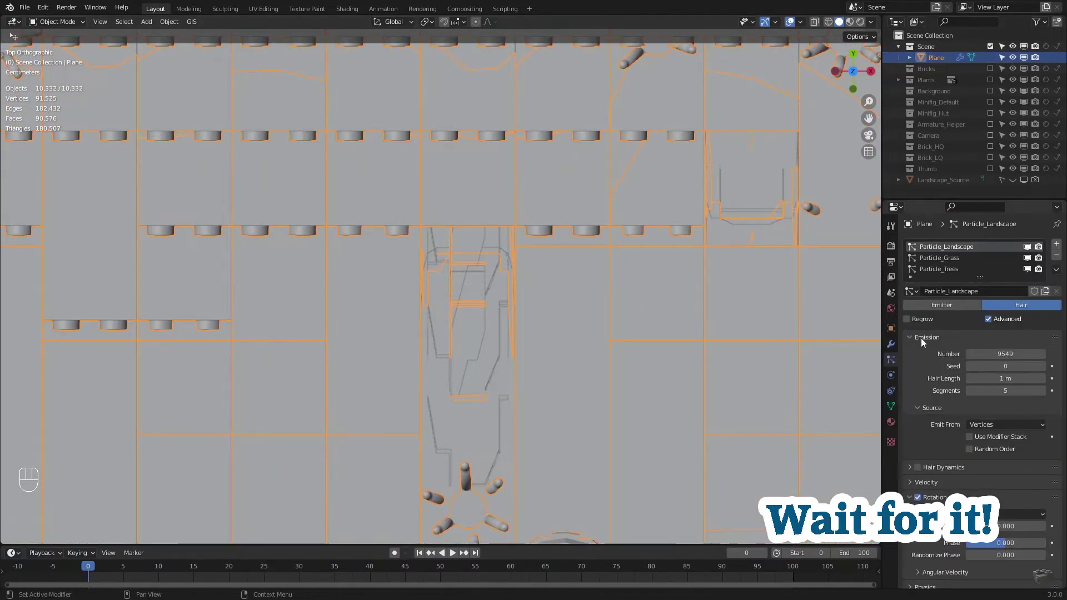
scroll(983, 383, "down", 8)
left_click(988, 359)
left_click(982, 445)
scroll(937, 405, "down", 3)
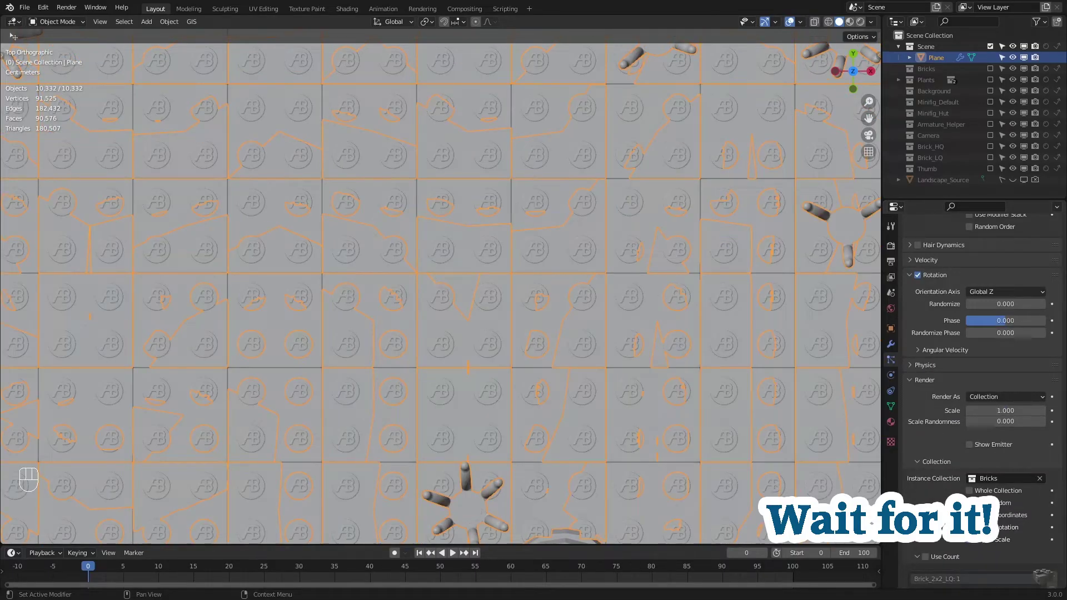
- Try out different Randomize Phase values for the brick particles and reset the setting to 0
left_click_drag(997, 333, 972, 321)
type("0")
key("Return")
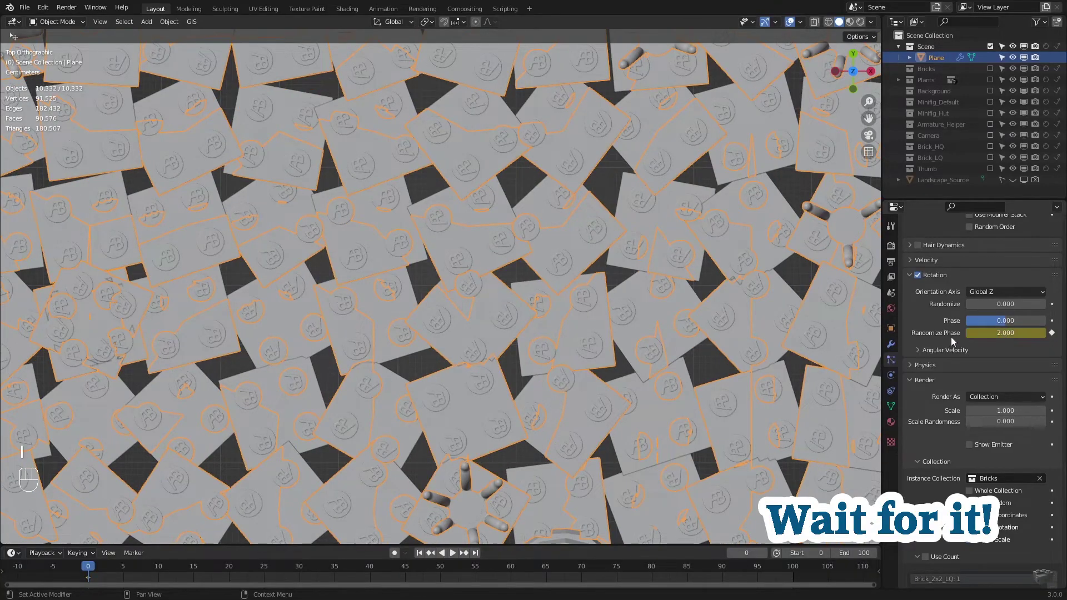
- Try animating Randomize Phase with a keyframe at frame 49, and clear the keyframes again
key("space")
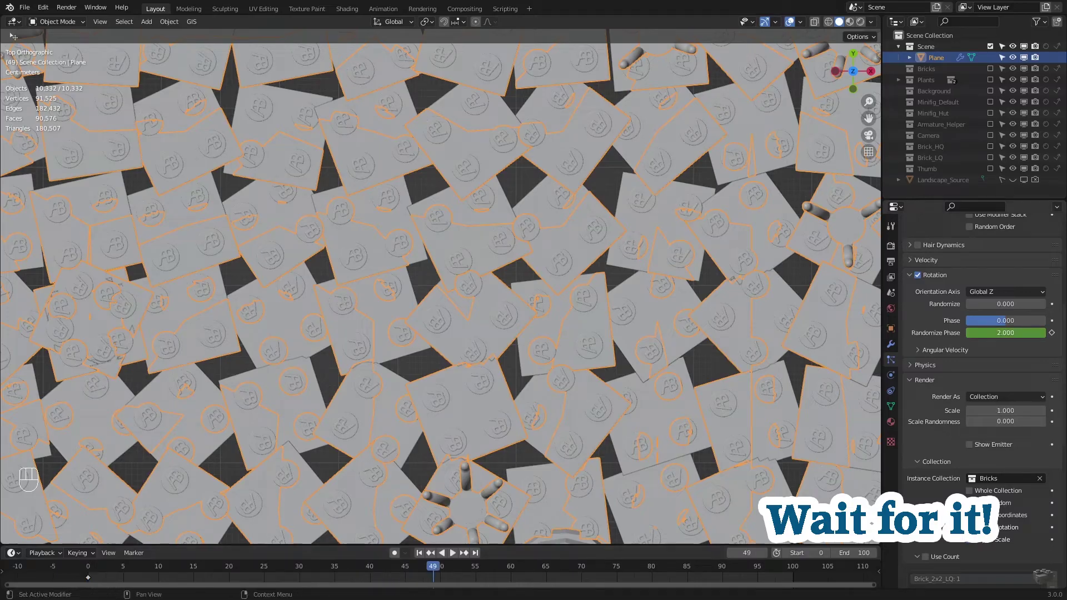
key("i")
key("Escape")
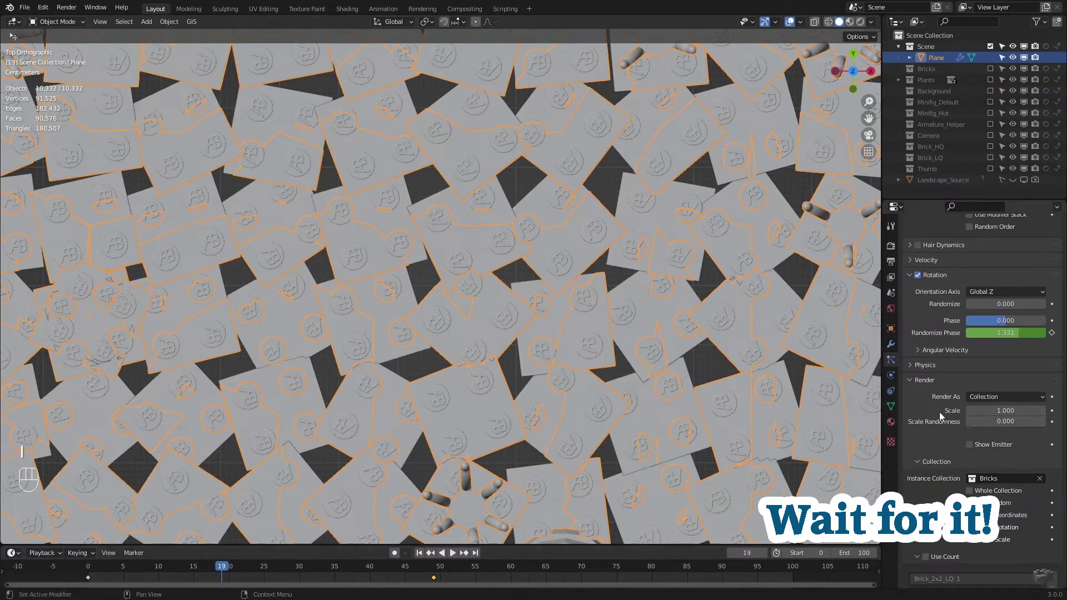
right_click(1004, 334)
left_click(1009, 339)
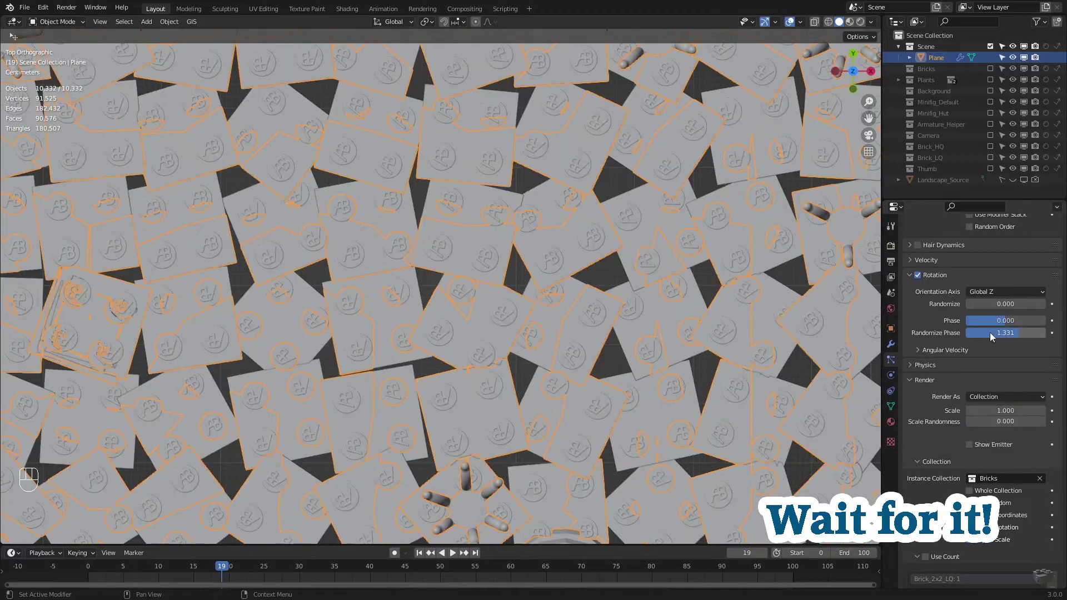
- Try controlling Randomize Phase with a driver, remove the driver and open the value for editing
right_click(1007, 336)
left_click(1000, 348)
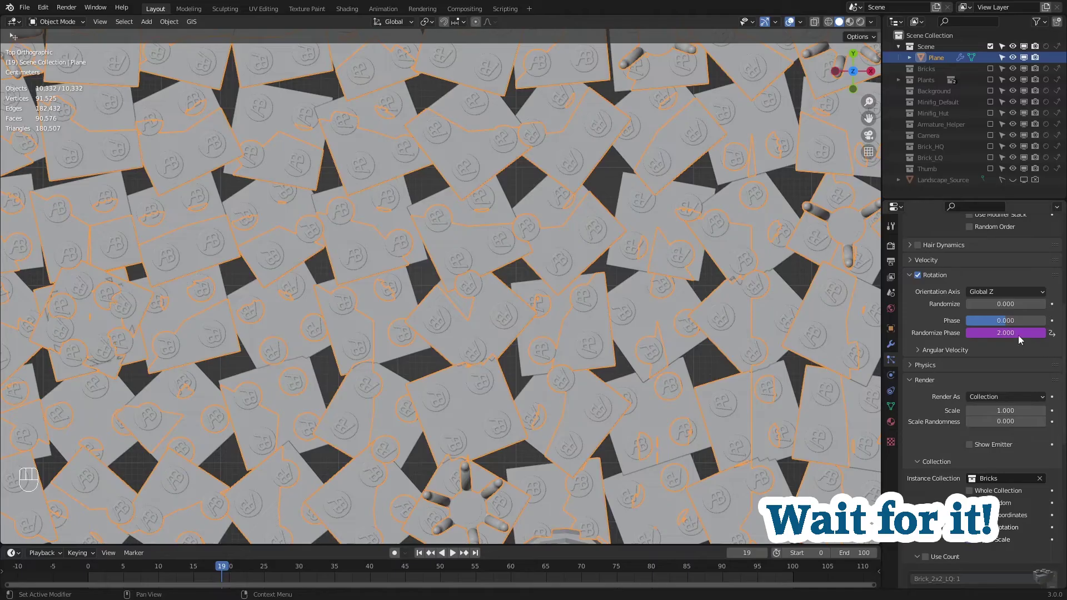
right_click(1000, 336)
left_click(995, 334)
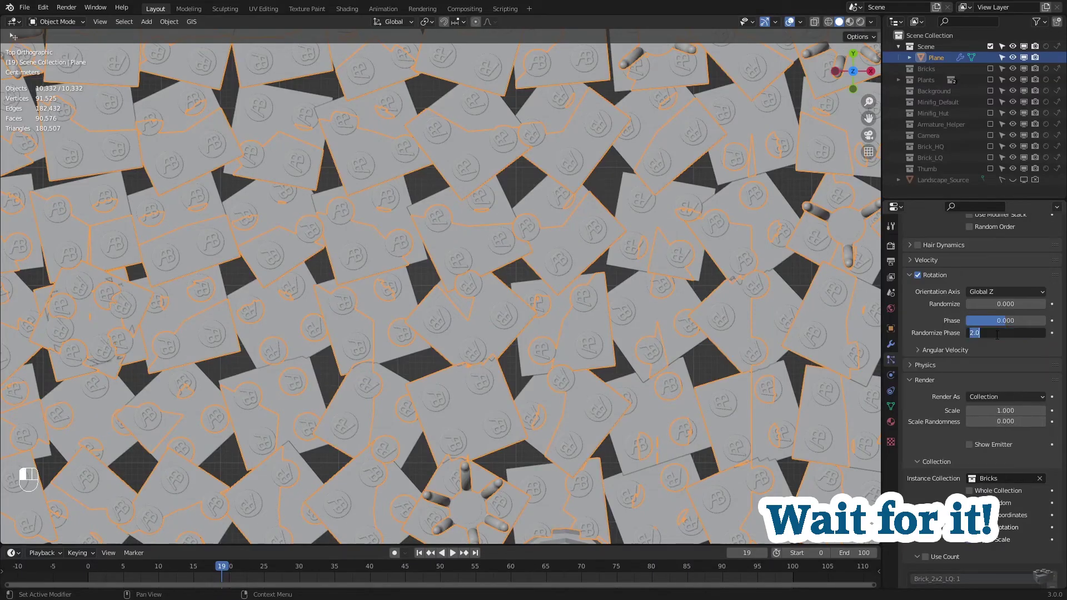
- Rotate the brick's entire mesh by -90° in Edit Mode so its studs face up again
key("Home")
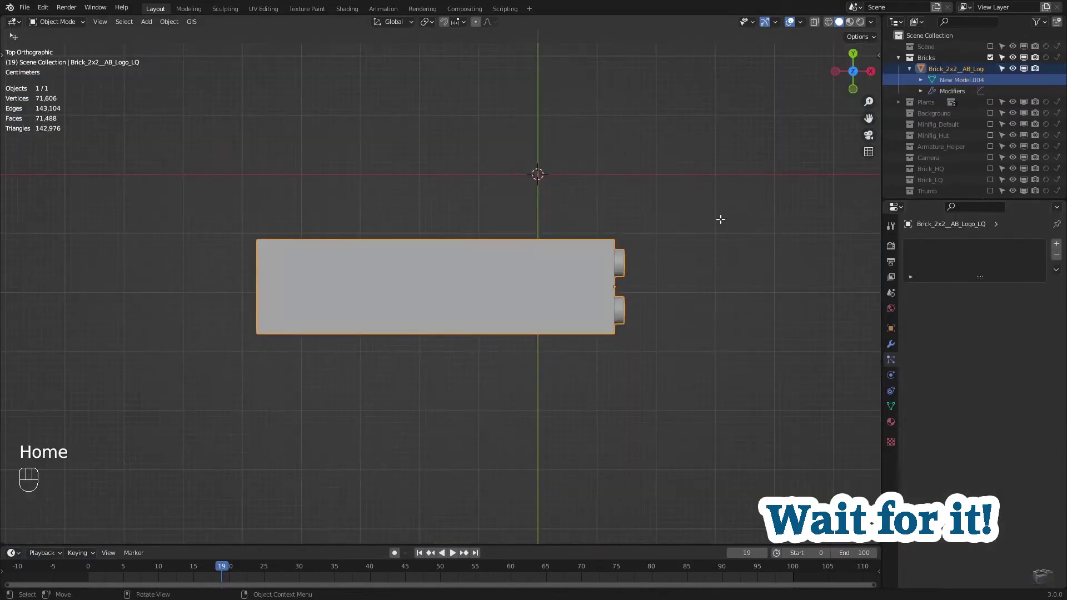
key("Tab")
key("a")
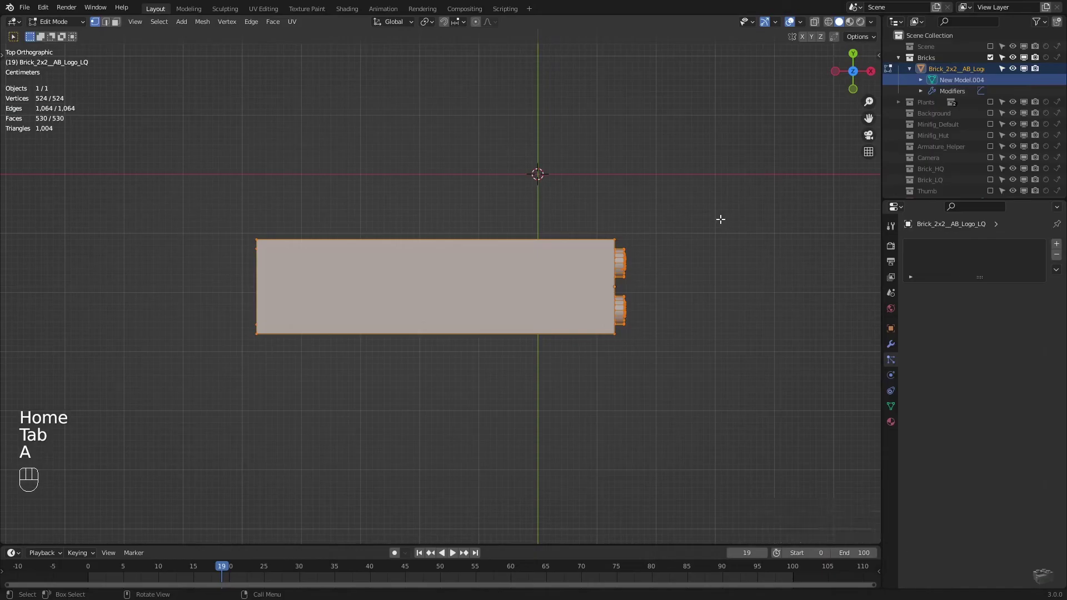
key("r")
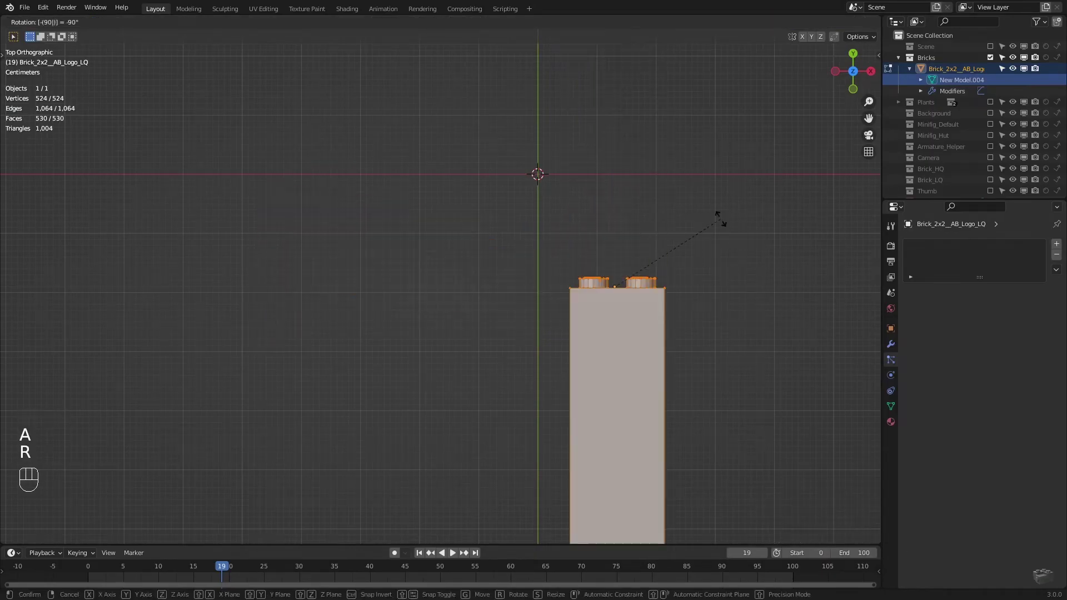
left_click(721, 219)
key("Tab")
- Duplicate the brick three times in the top view, arranging the four bricks in a loose 2 × 2 layout
key("KP_7")
middle_click_drag(524, 305, 572, 432, "shift")
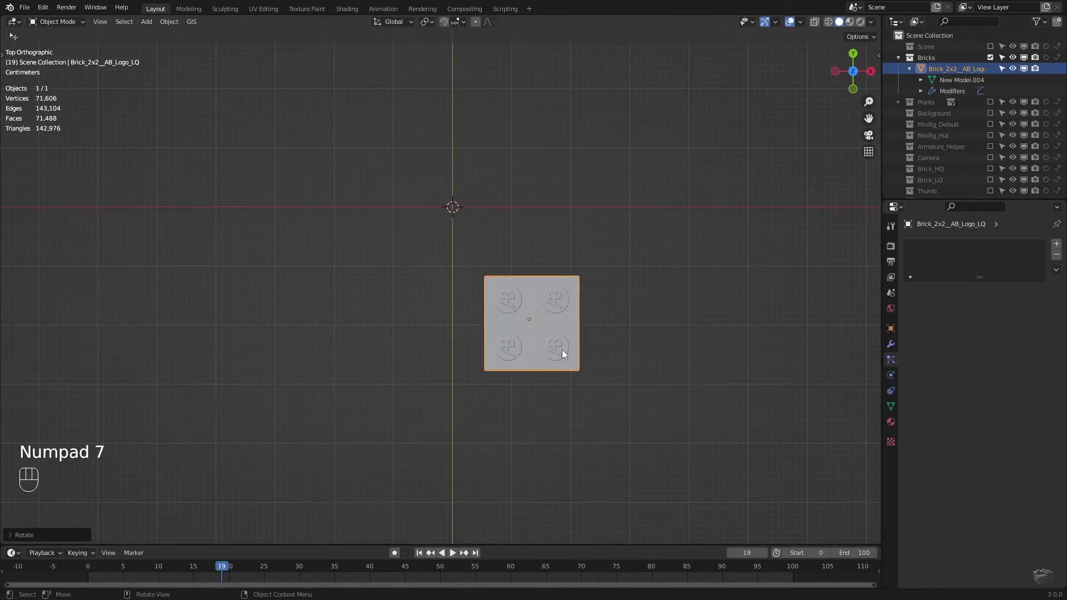
key("shift+d")
left_click(417, 354)
key("shift+d")
left_click(426, 227)
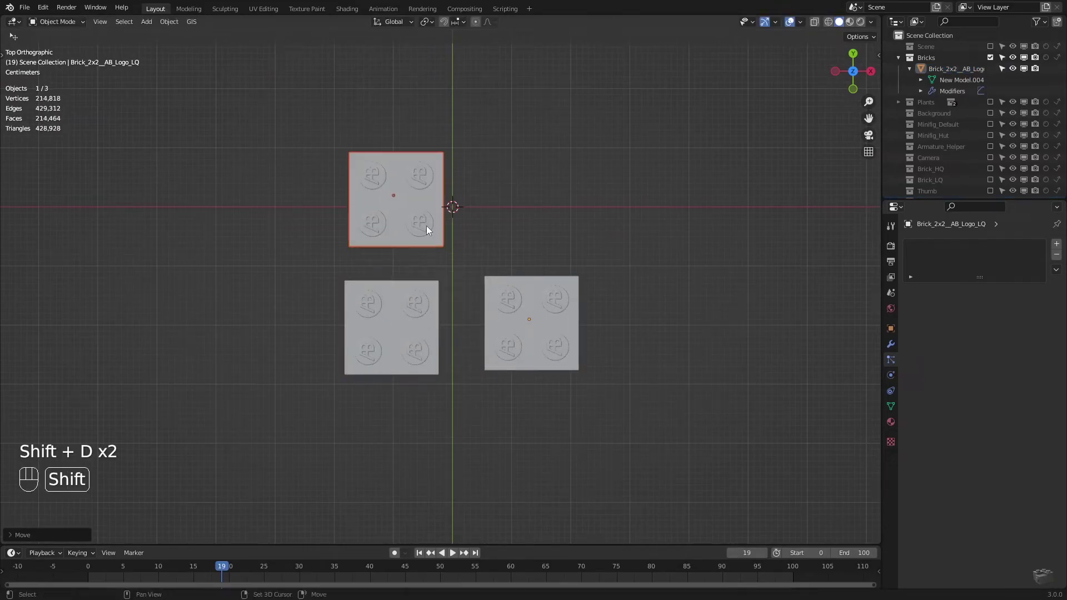
key("shift+d")
left_click(561, 228)
- Select all four bricks and move them to the Bricks collection
key("ctrl+a")
key("a")
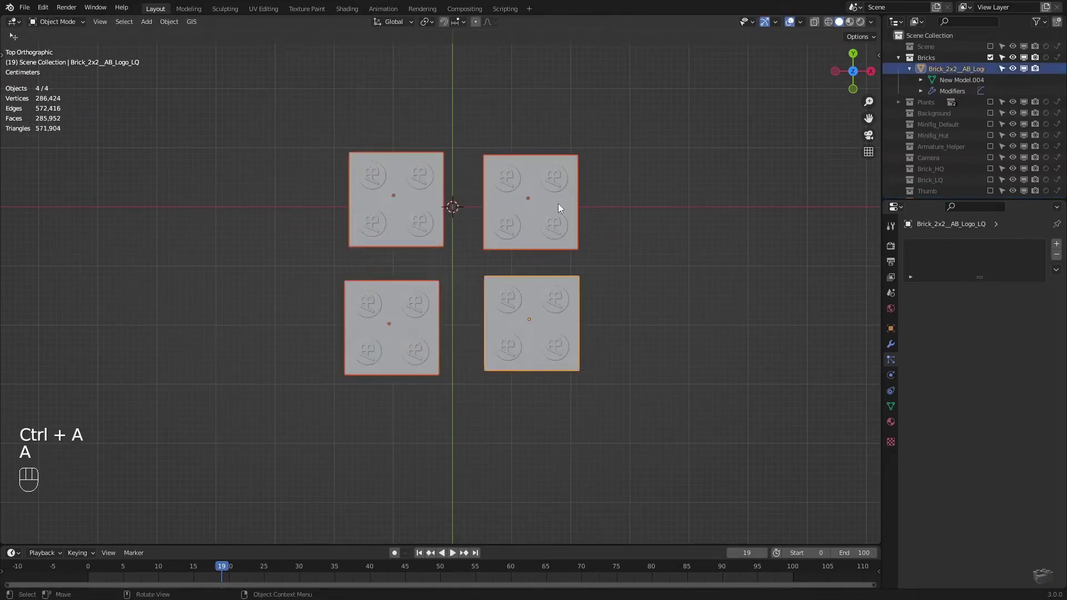
key("m")
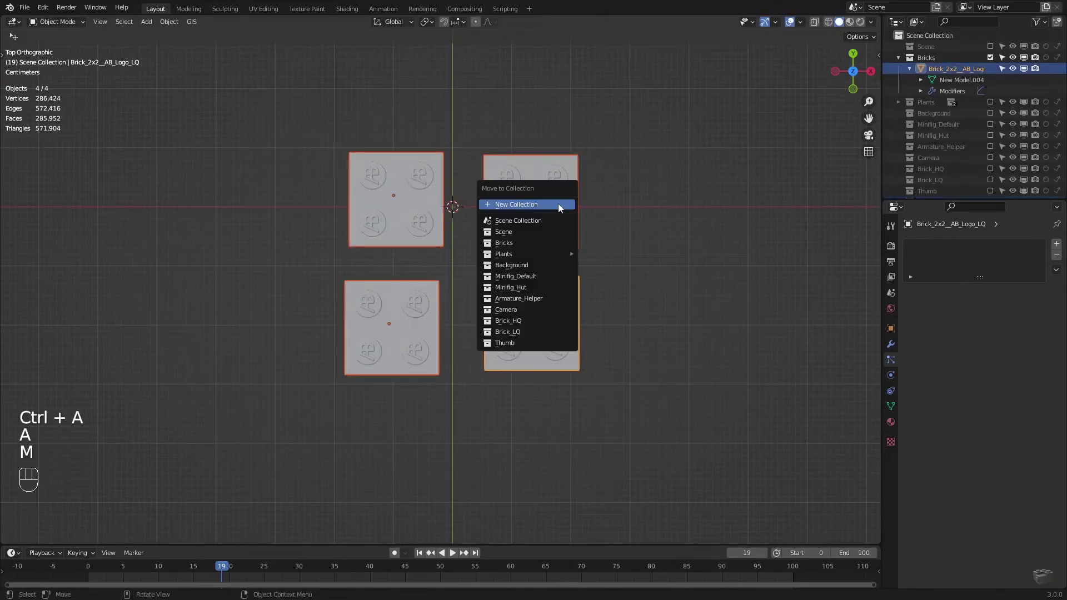
left_click(525, 244)
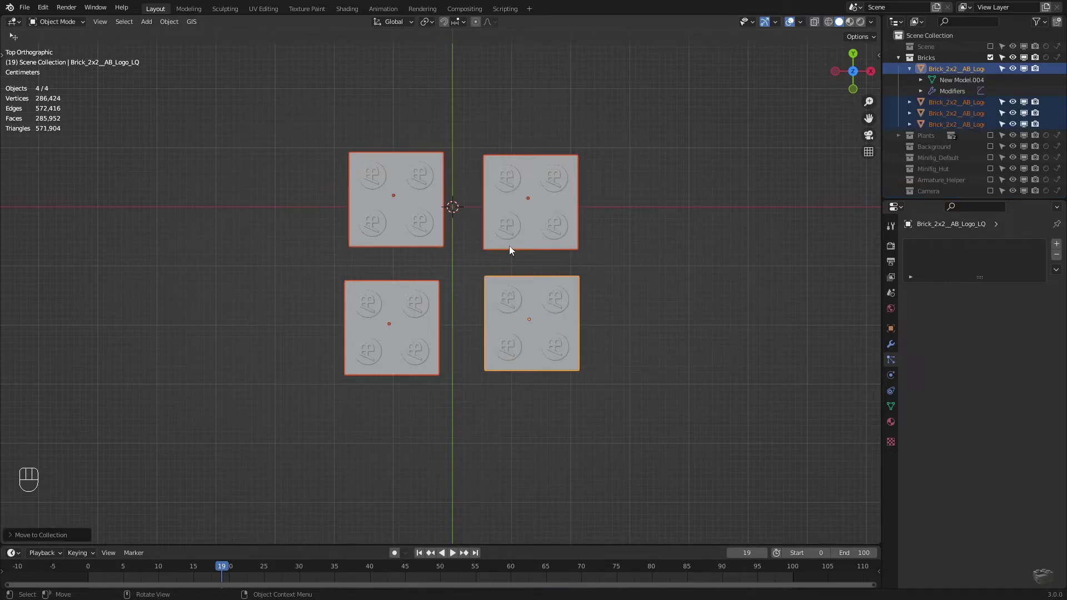
- Rotate the upper-right brick by 90° and the upper-left brick by 180° in the top view
left_click(509, 245)
type("r90")
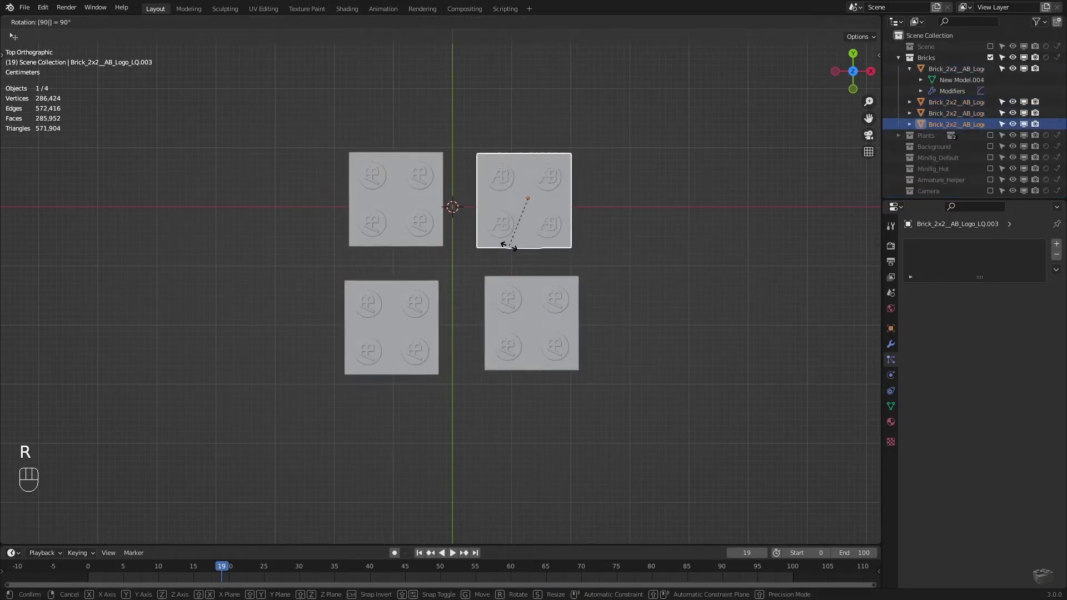
key("Return")
left_click(423, 222)
type("r18")
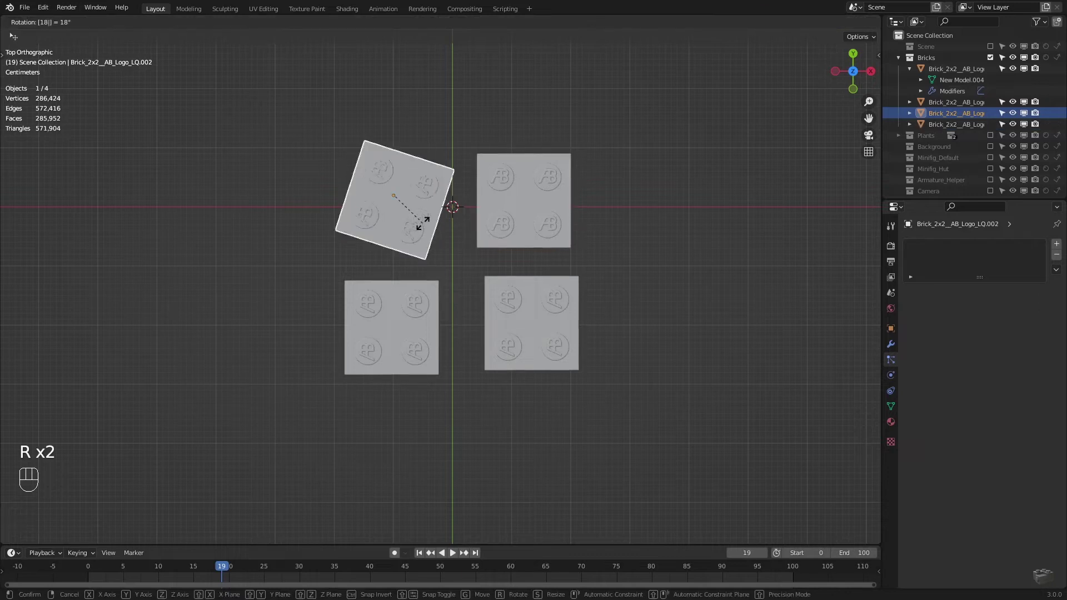
key("BackSpace")
key("BackSpace")
key("Return")
- Rotate the lower-left brick by -90° in the top view
left_click(382, 314)
type("r")
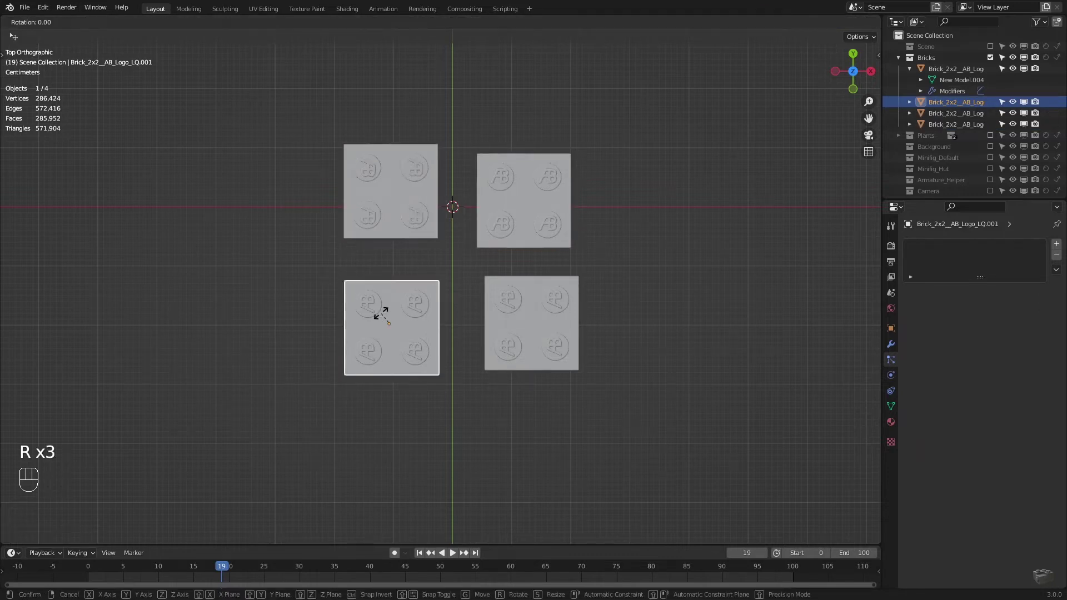
type("90")
key("Return")
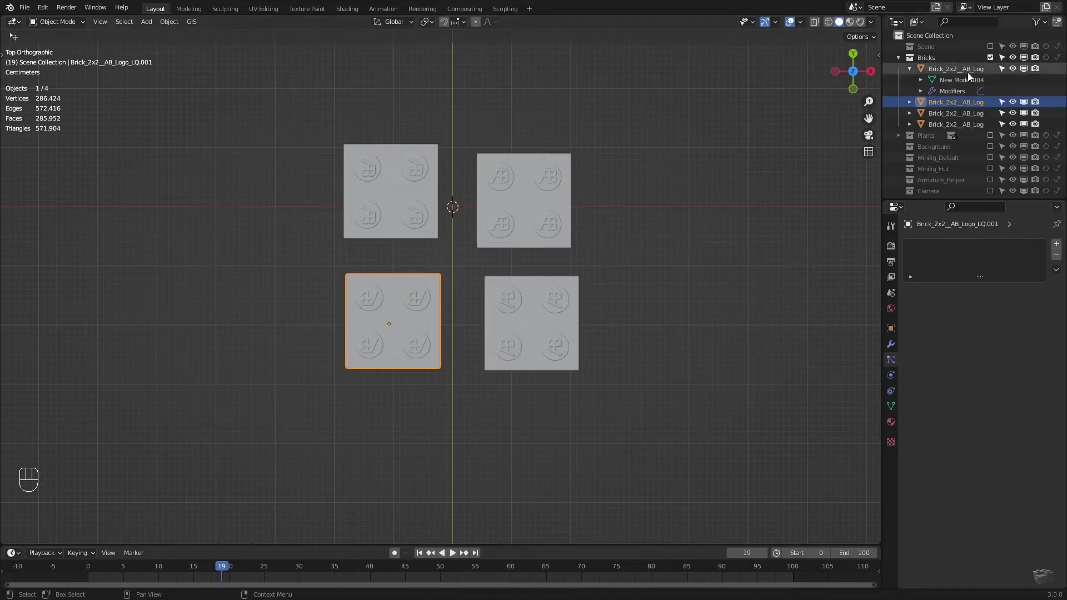
- Show the Scene collection instead of Bricks to check the logo directions in the landscape, and switch back to Bricks
left_click(990, 57)
left_click(990, 46)
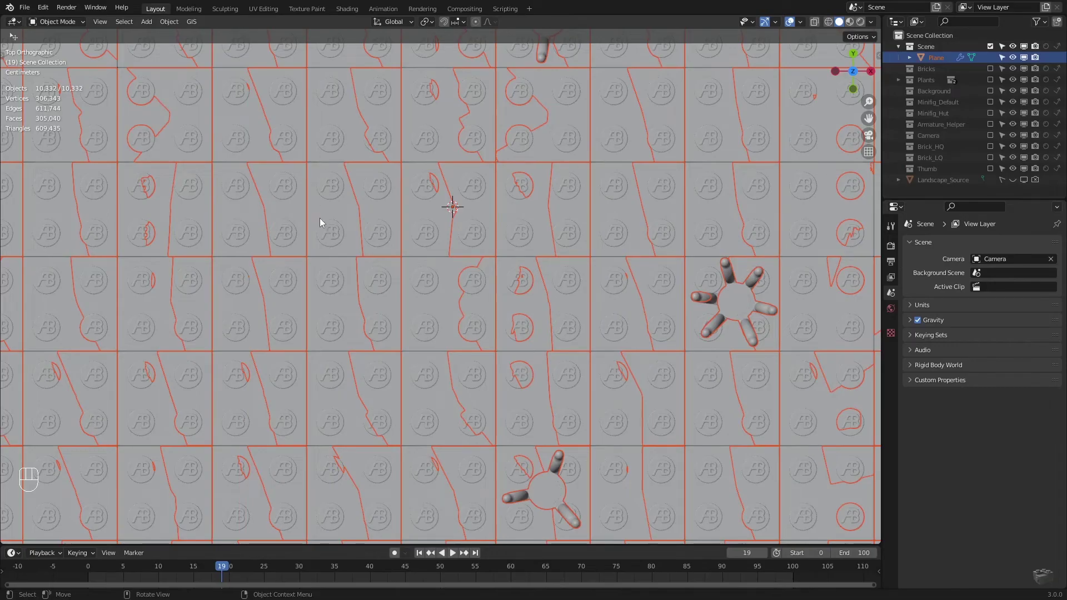
left_click(990, 46)
left_click(990, 57)
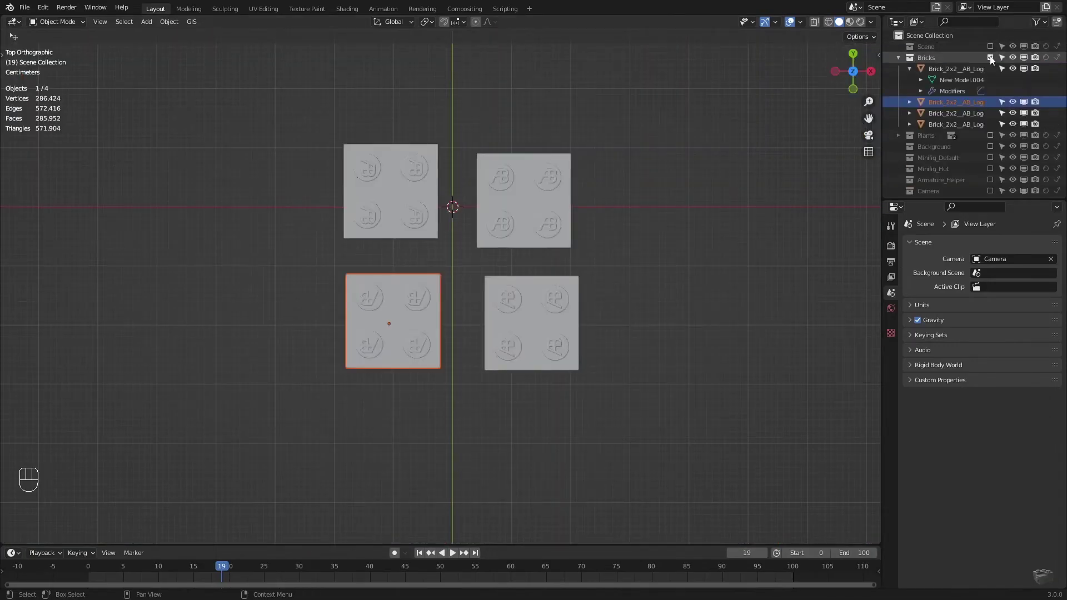
- Examine the rotation values of each of the four bricks in their object transform properties
left_click(394, 339)
left_click(892, 329)
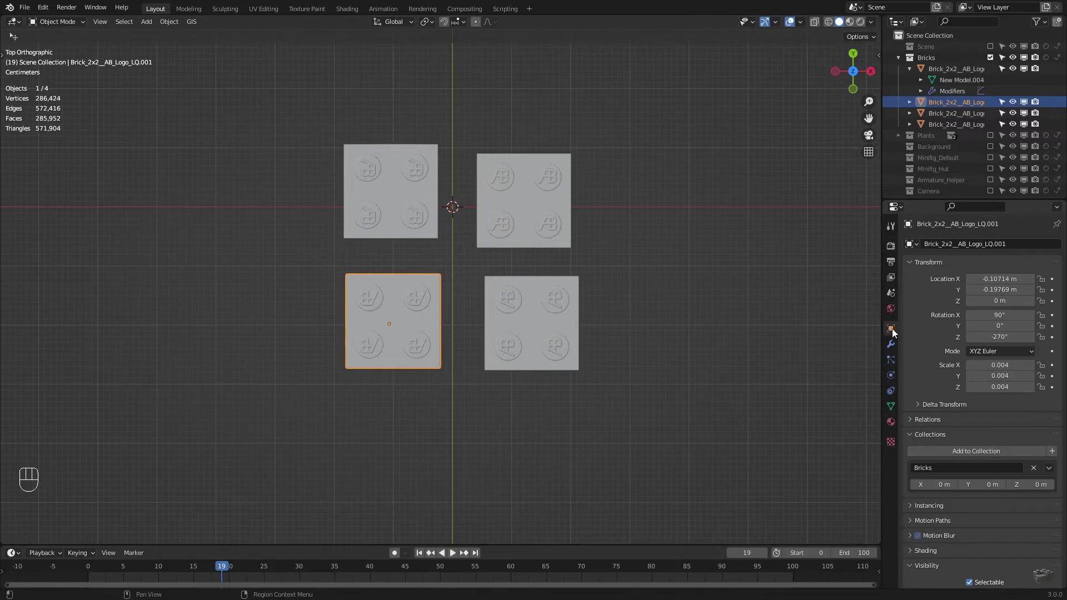
left_click(561, 303)
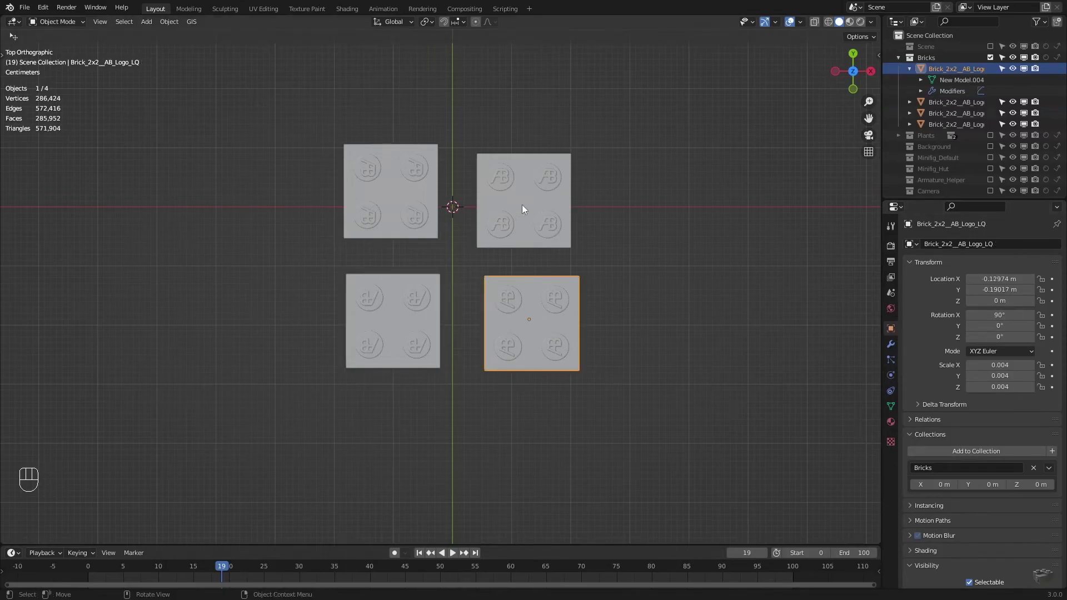
left_click(522, 204)
left_click(408, 185)
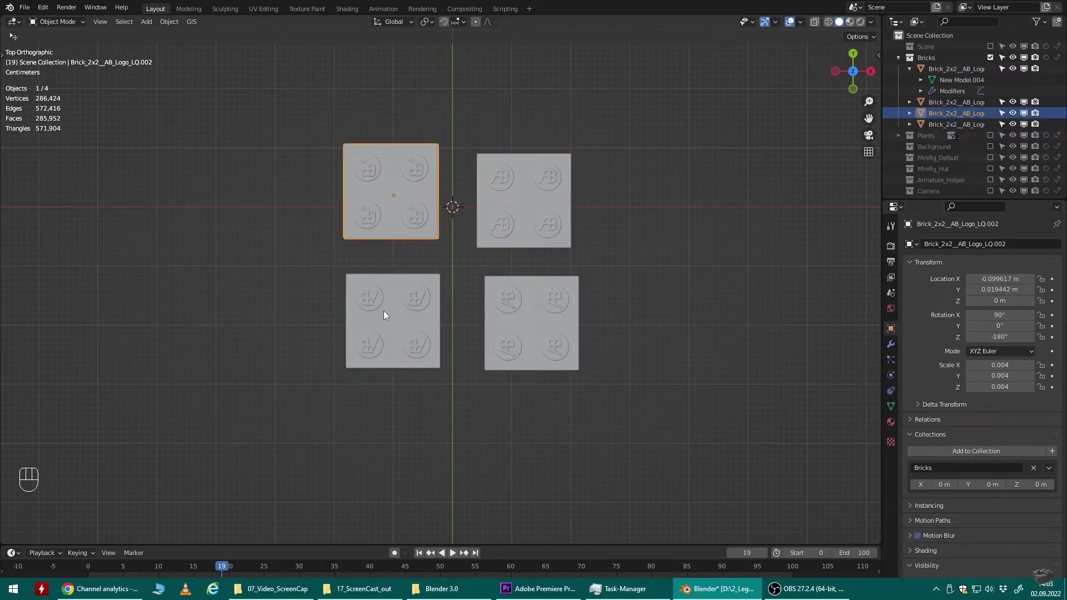
- Apply the rotation of all four bricks, and show the Scene collection instead of Bricks
key("a")
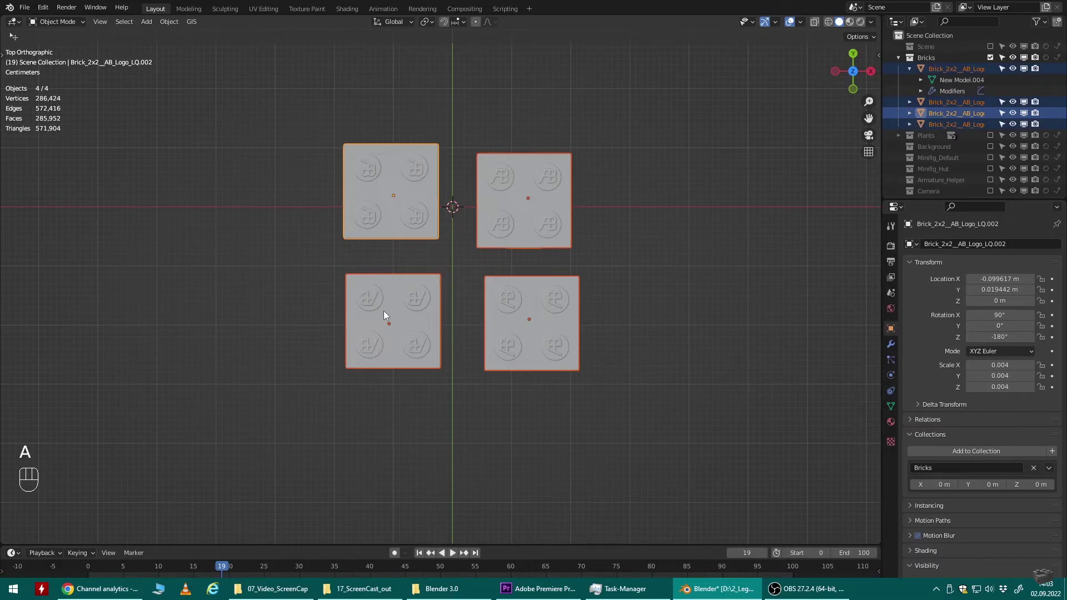
left_click(172, 23)
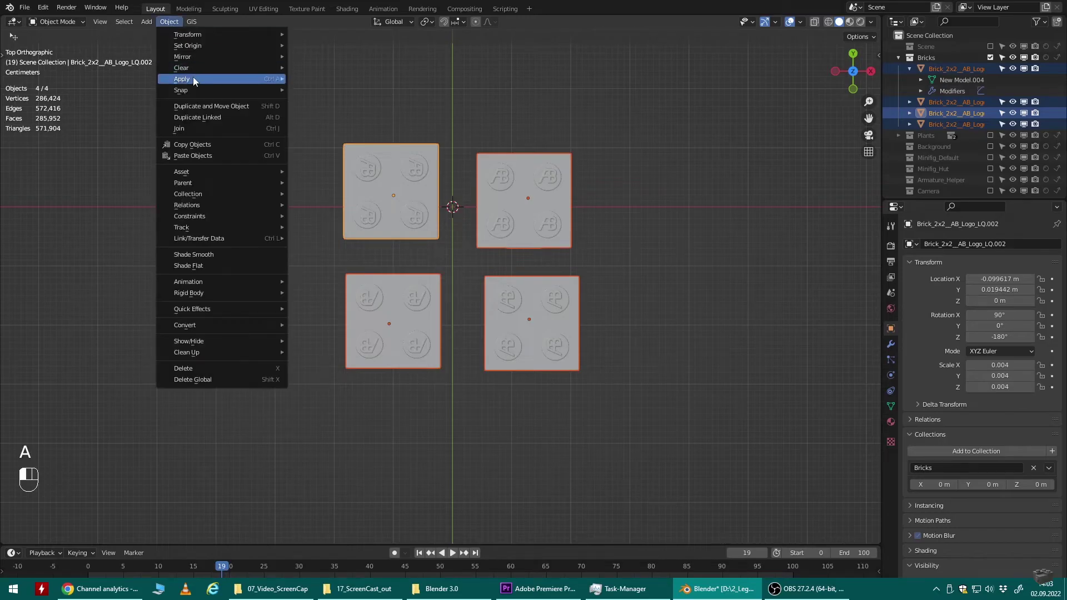
mouse_move(193, 79)
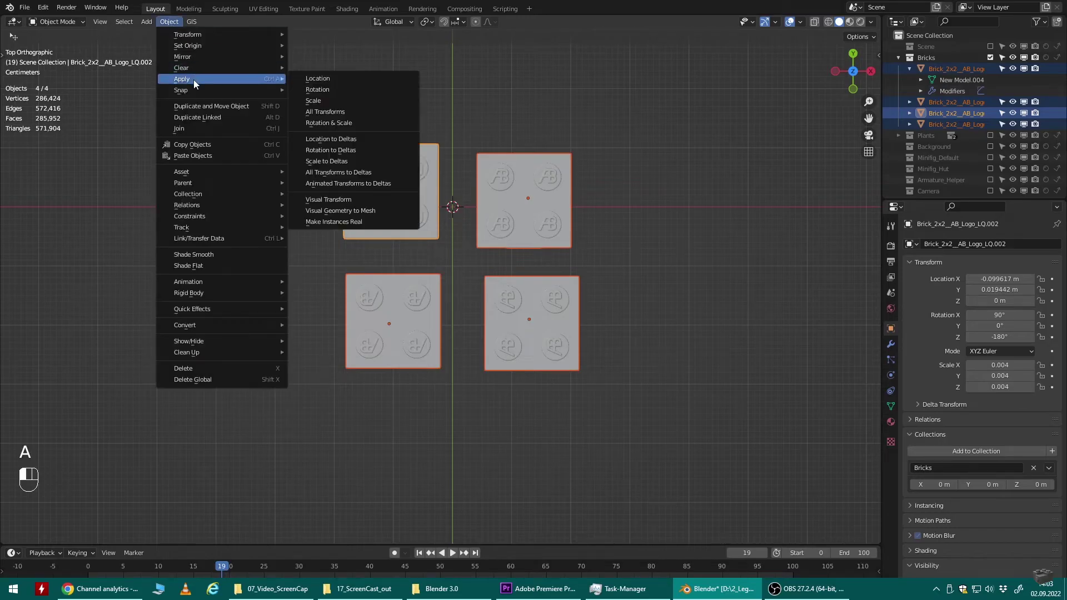
left_click(340, 90)
left_click(991, 57)
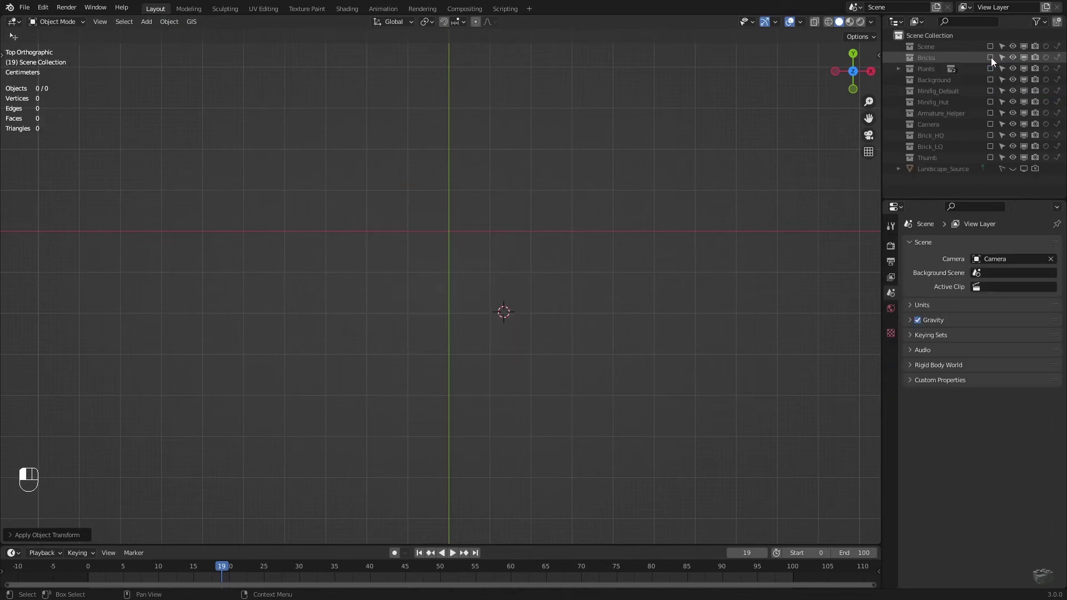
left_click(991, 46)
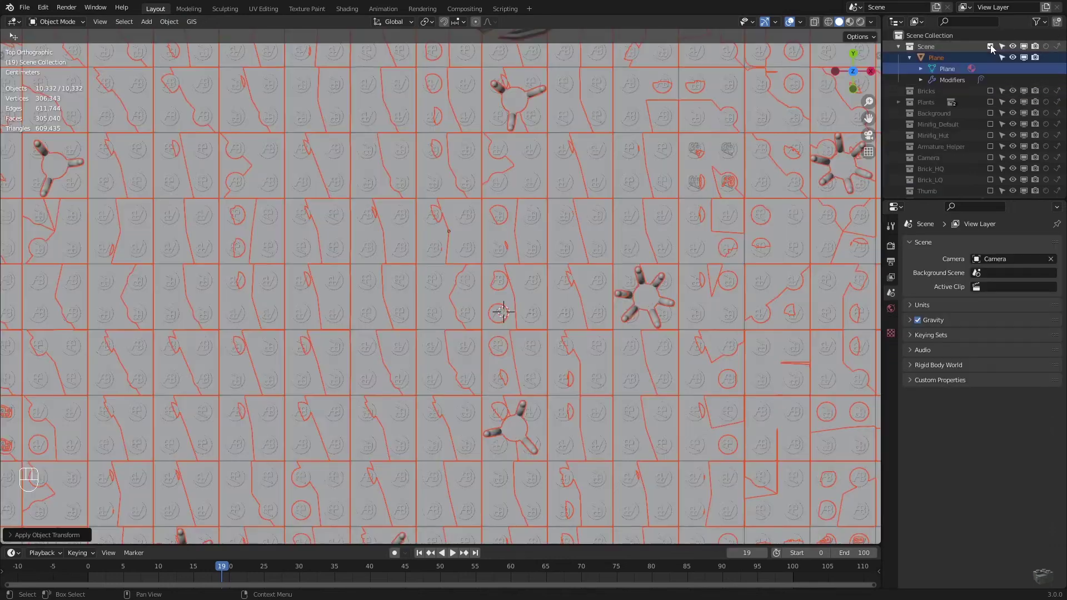